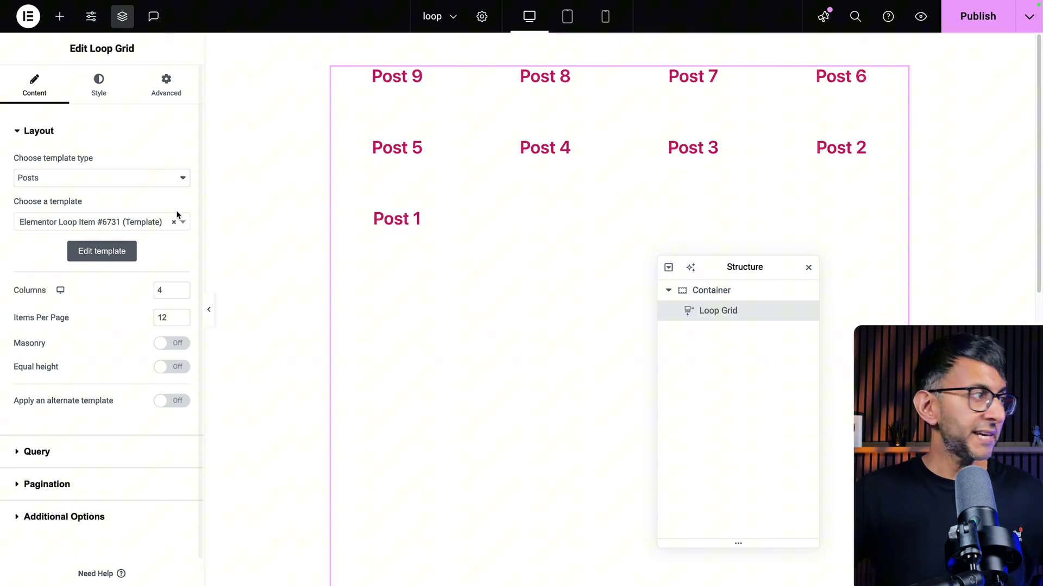
- Check the loop grid's Query Order By options, leaving it set to Date
{"action": "left_click", "coordinate": [118, 457]}
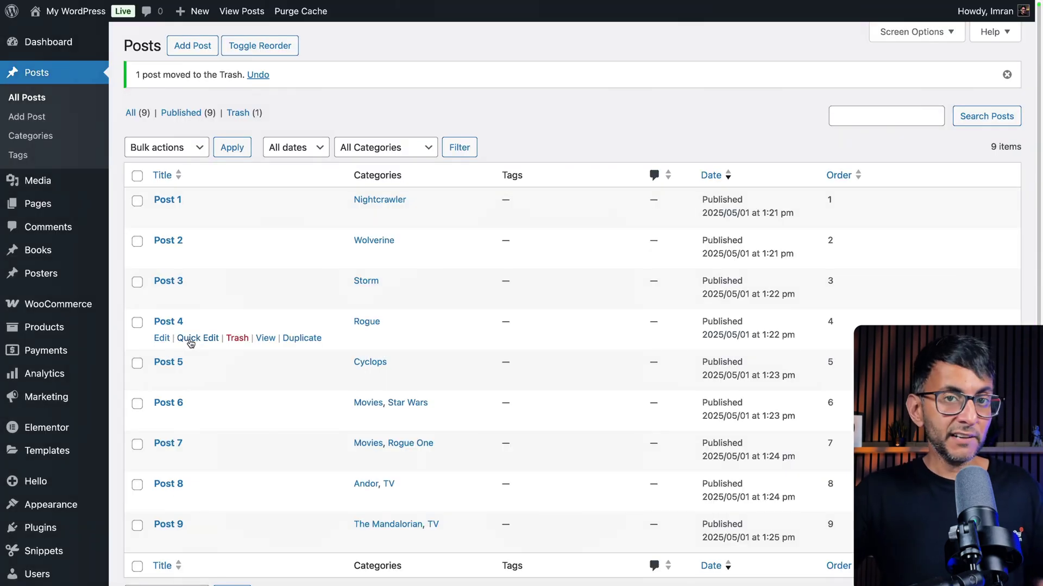
{"action": "left_click", "coordinate": [190, 344]}
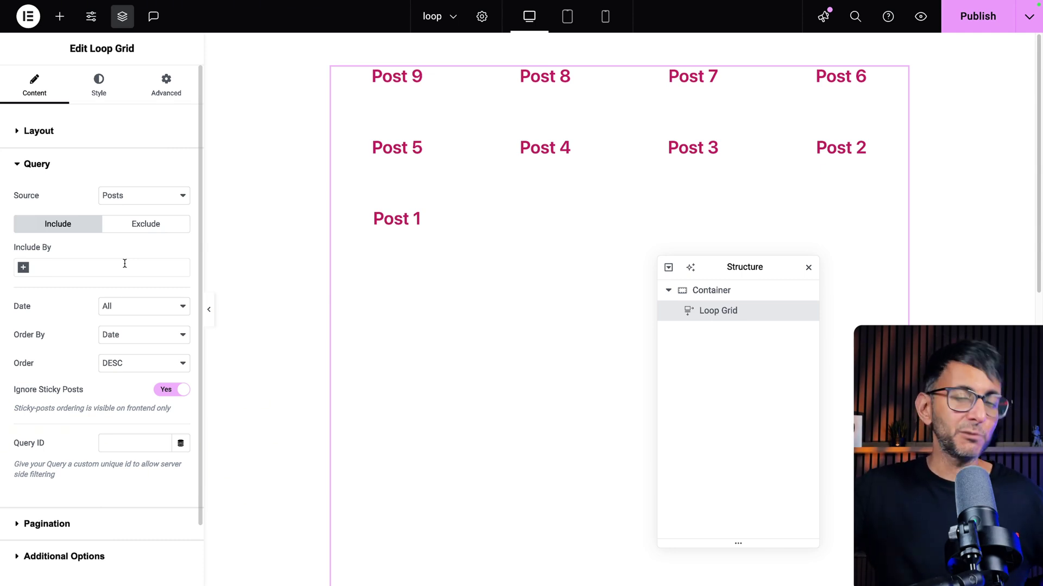
{"action": "left_click", "coordinate": [136, 336]}
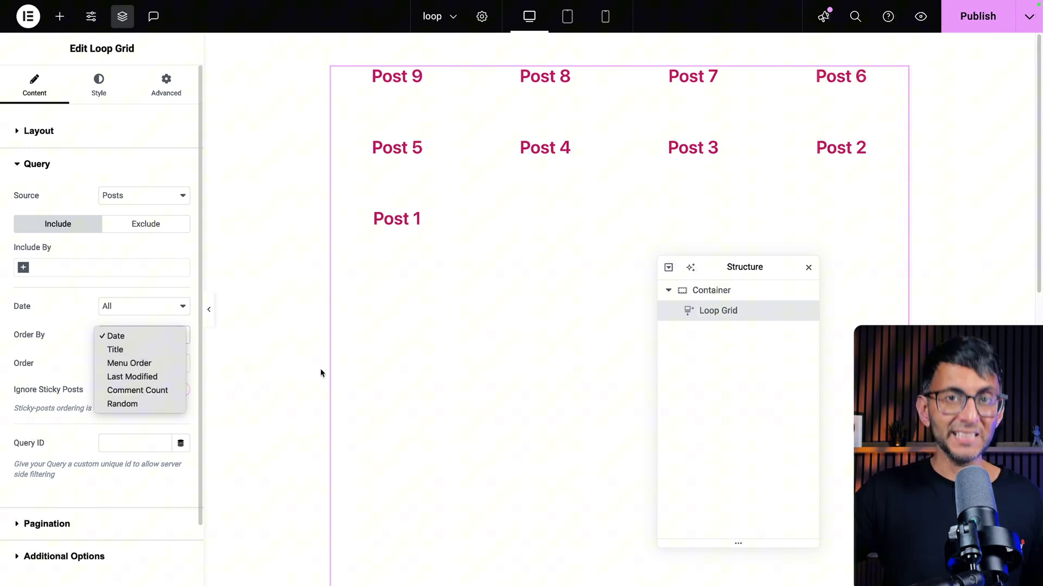
{"action": "left_click", "coordinate": [401, 359]}
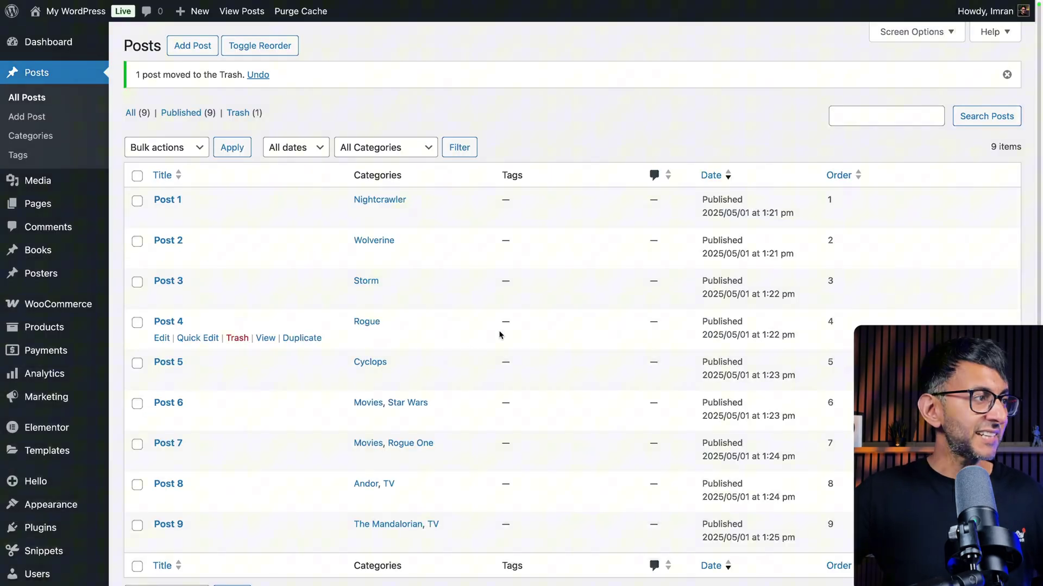
{"action": "scroll", "coordinate": [456, 362], "scroll_direction": "down", "scroll_amount": 1}
{"action": "scroll", "coordinate": [457, 363], "scroll_direction": "up", "scroll_amount": 1}
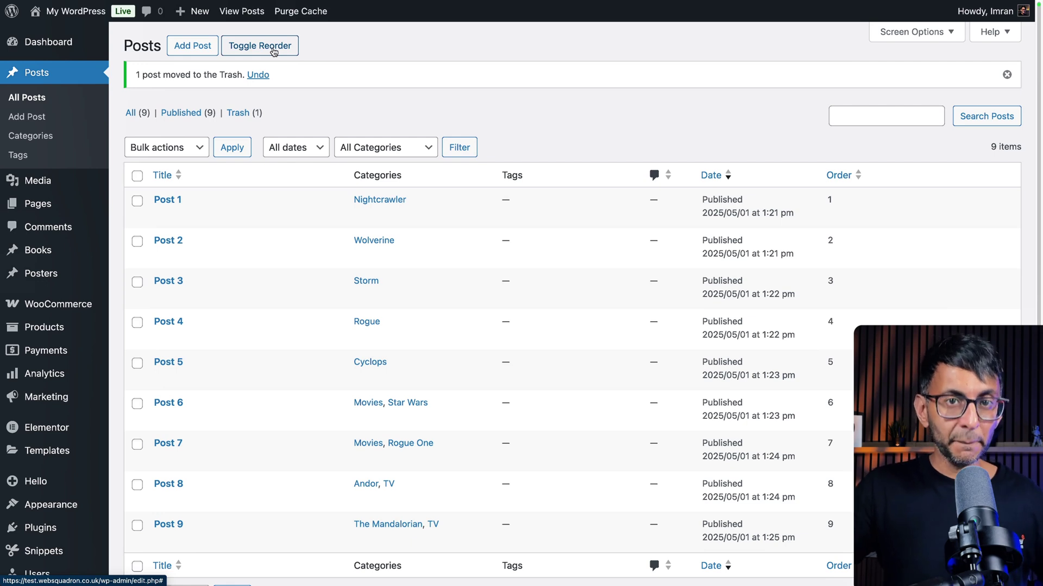
- In reorder mode, drag Post 4 to the top and Post 7 just below Post 1
{"action": "left_click", "coordinate": [274, 52]}
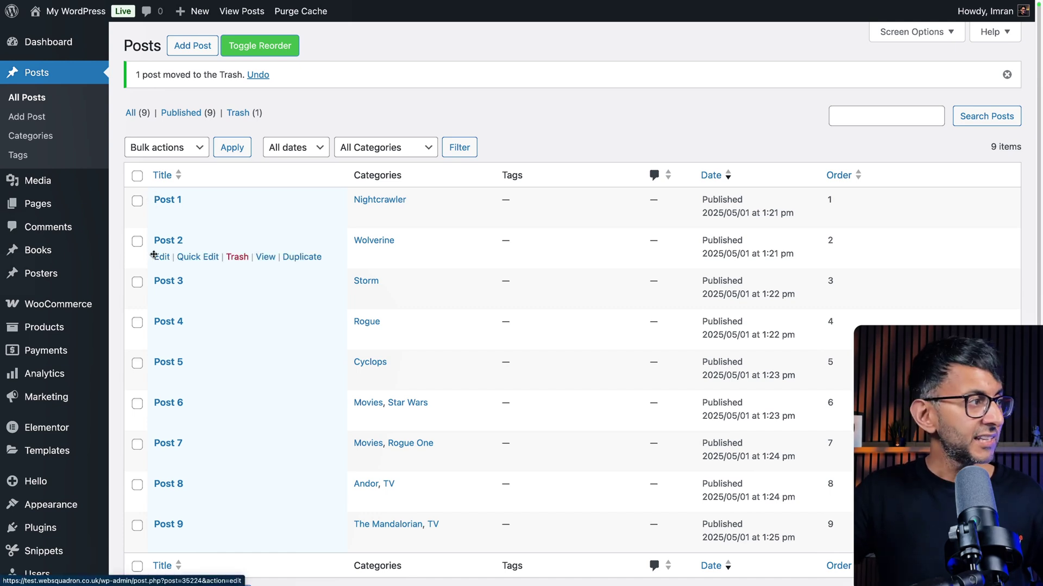
{"action": "left_click_drag", "start_coordinate": [147, 319], "coordinate": [152, 191]}
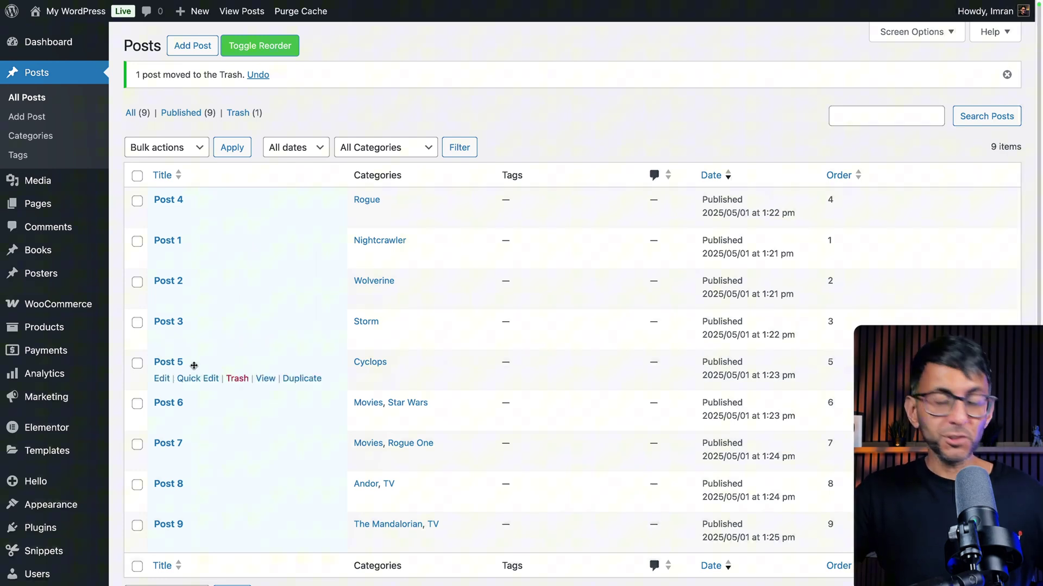
{"action": "left_click_drag", "start_coordinate": [152, 451], "coordinate": [157, 302]}
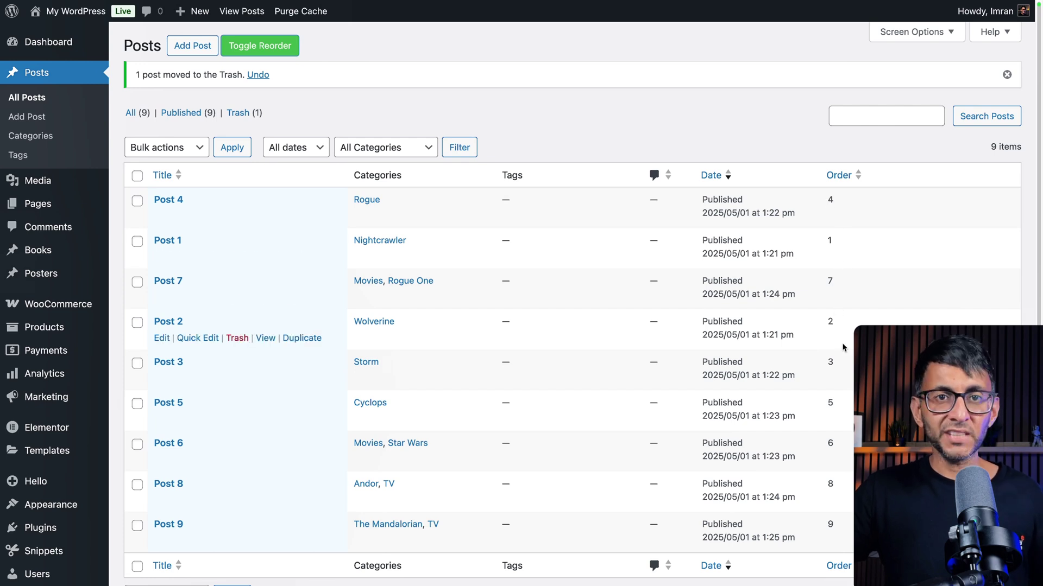
- Turn off Toggle Reorder so the posts are renumbered 1–9, with Post 4 first
{"action": "left_click", "coordinate": [276, 51]}
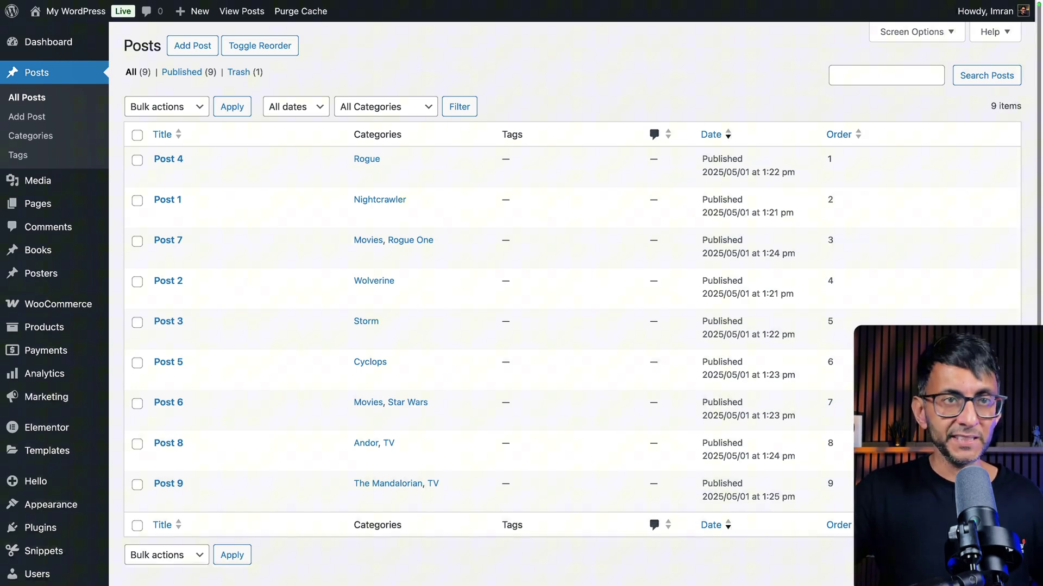
- Set Screen Options to show 999 posts per page
{"action": "left_click", "coordinate": [901, 35]}
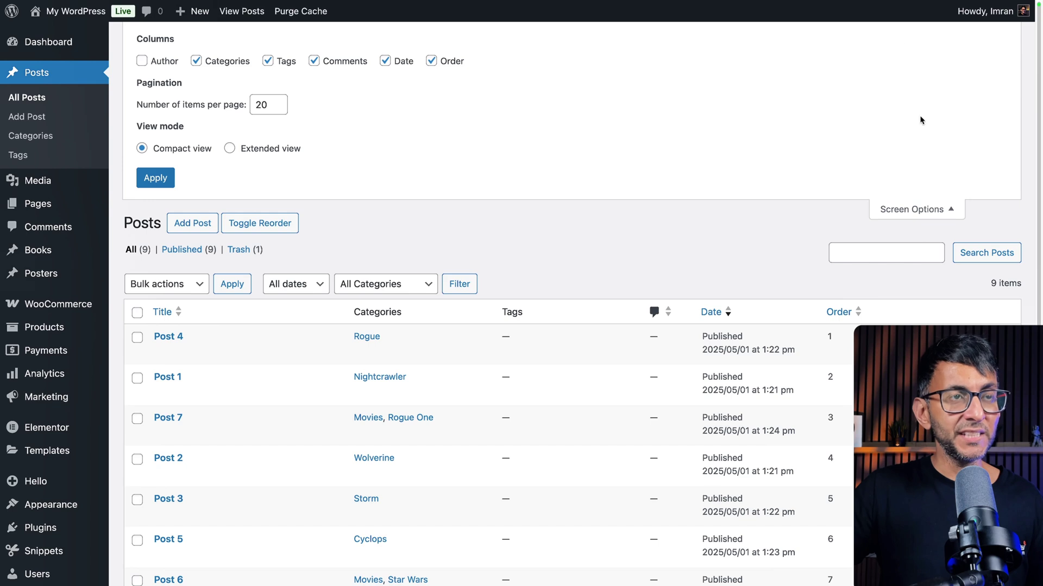
{"action": "double_click", "coordinate": [262, 104]}
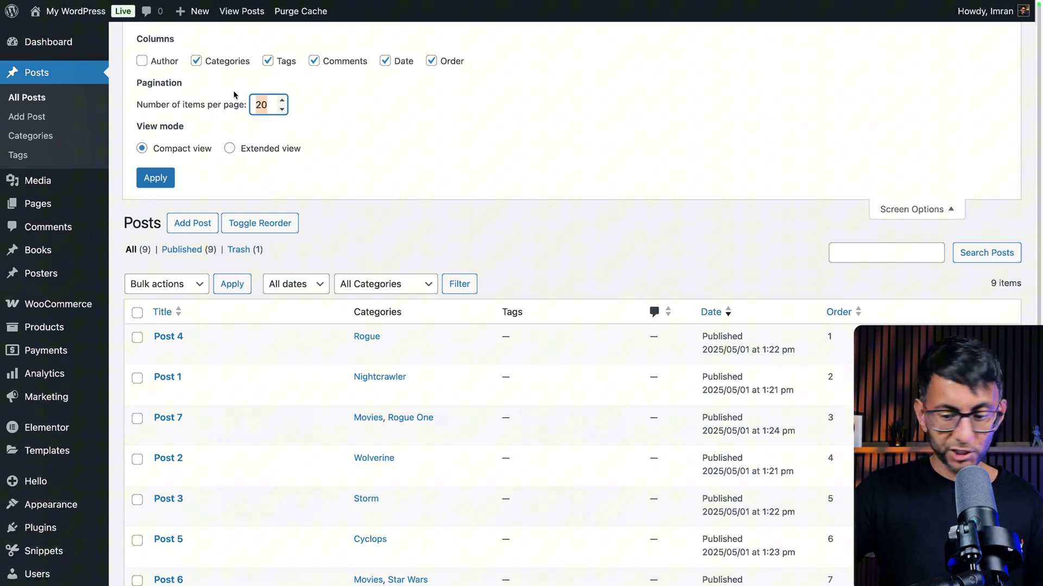
{"action": "type", "text": "999"}
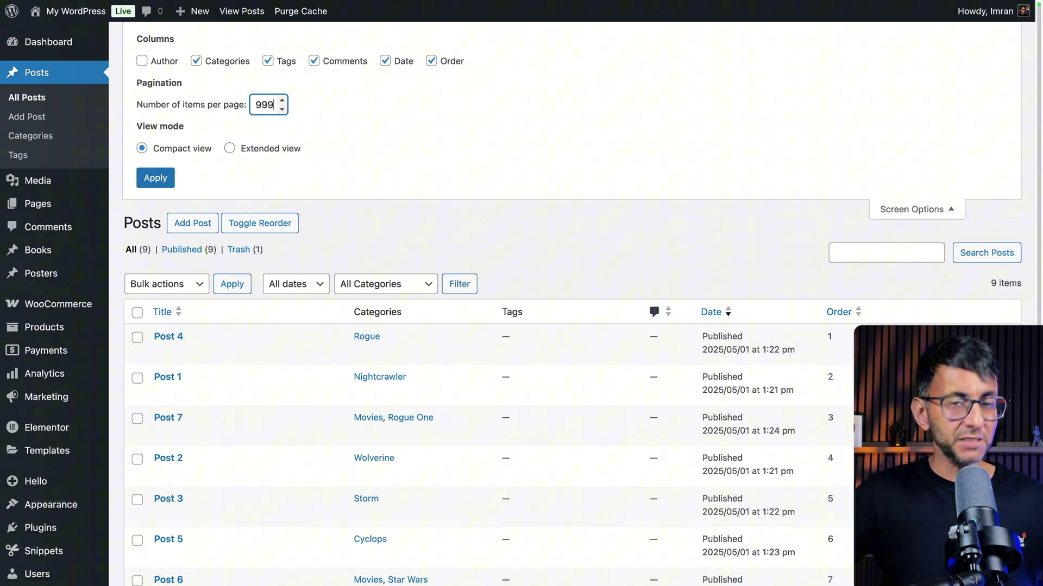
{"action": "left_click", "coordinate": [153, 179]}
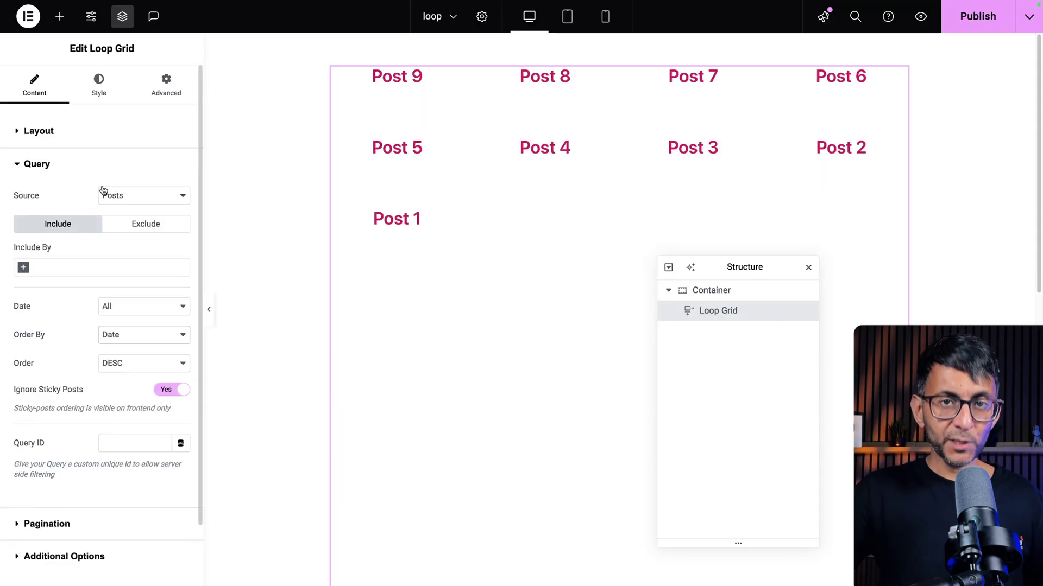
- Set the loop grid's Order By to Menu Order and Order to ASC
{"action": "left_click", "coordinate": [126, 339]}
{"action": "left_click", "coordinate": [139, 361]}
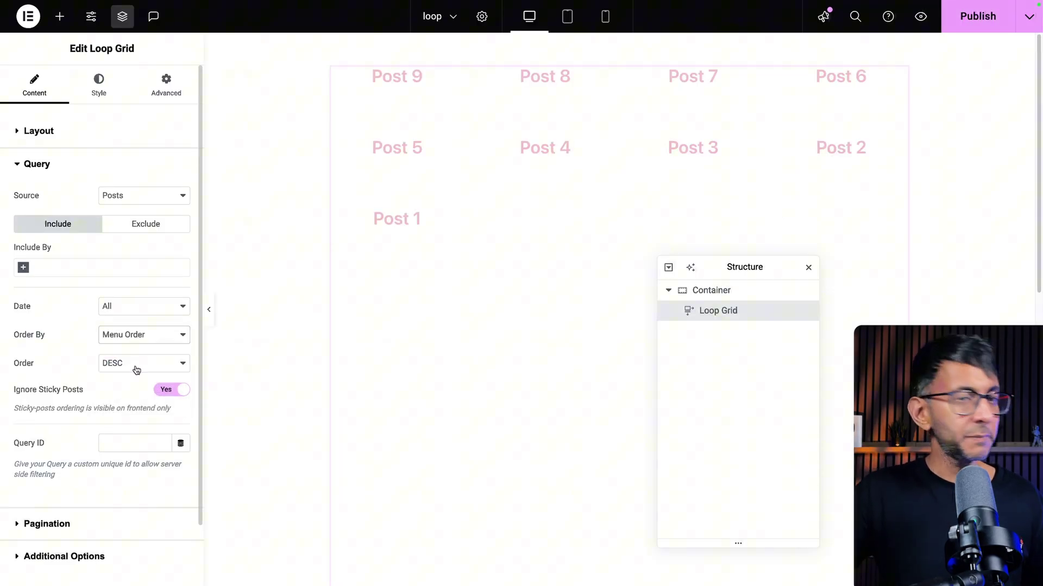
{"action": "left_click", "coordinate": [143, 367]}
{"action": "left_click", "coordinate": [136, 350]}
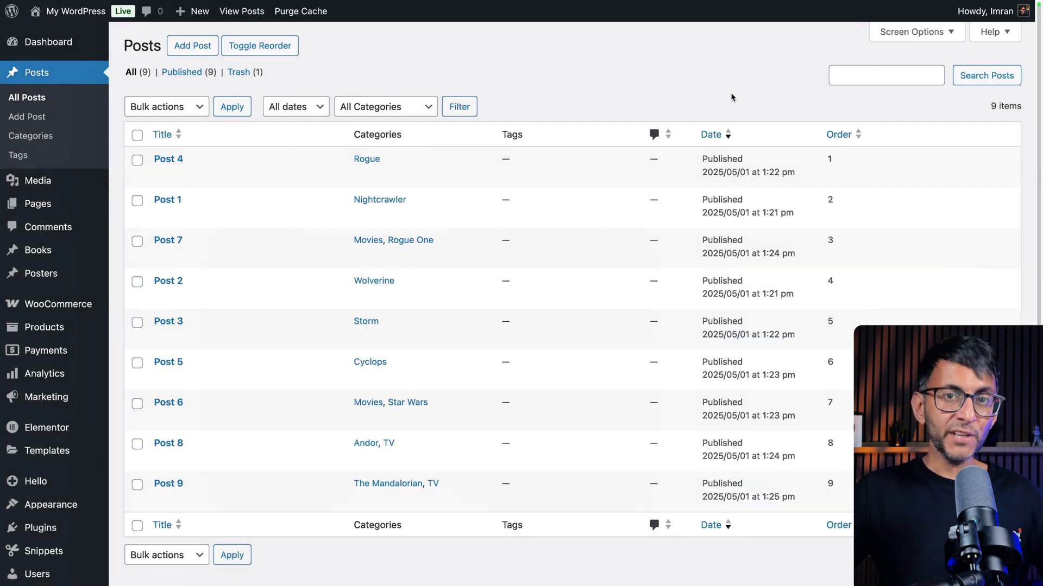
- Sort the Posts list by date, then by title, then by the Order column
{"action": "left_click", "coordinate": [710, 134]}
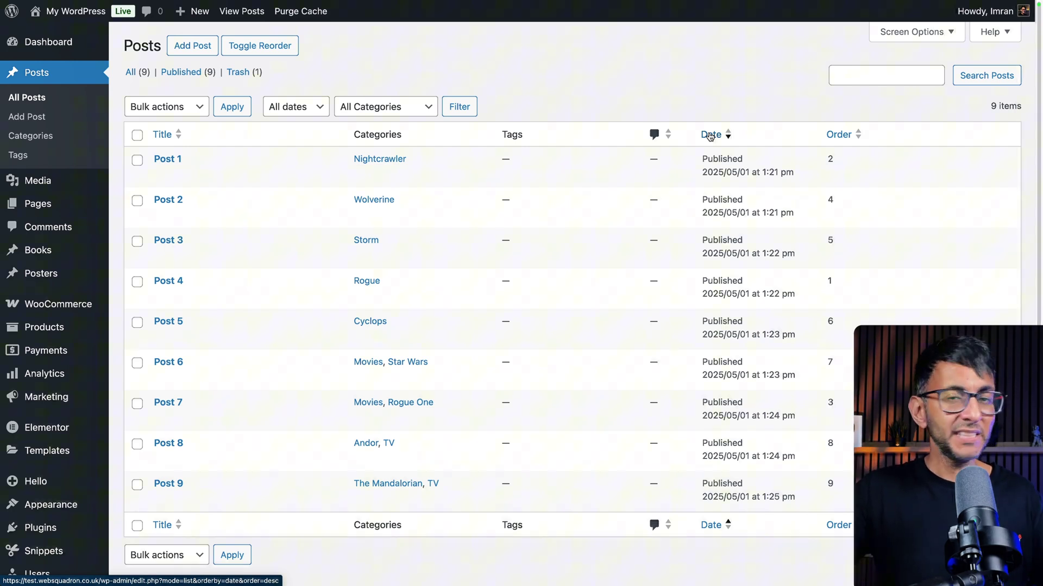
{"action": "left_click", "coordinate": [161, 136]}
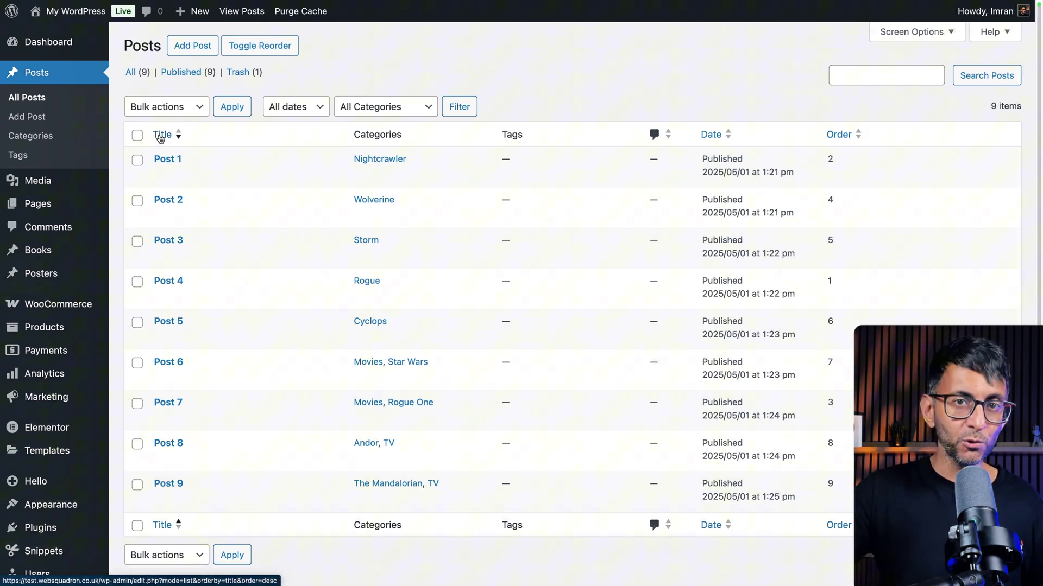
{"action": "left_click", "coordinate": [835, 140]}
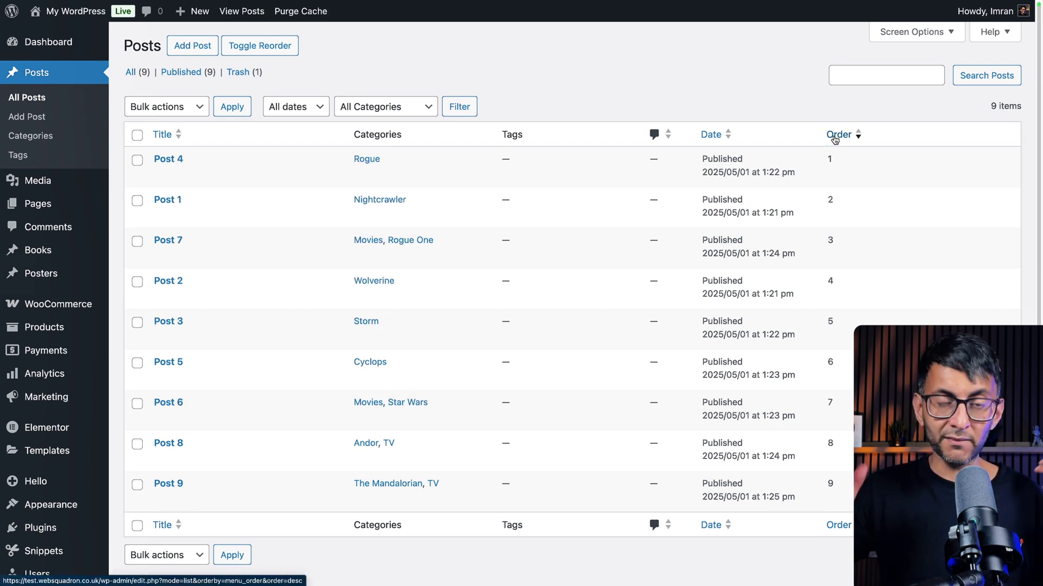
{"action": "mouse_move", "coordinate": [46, 260]}
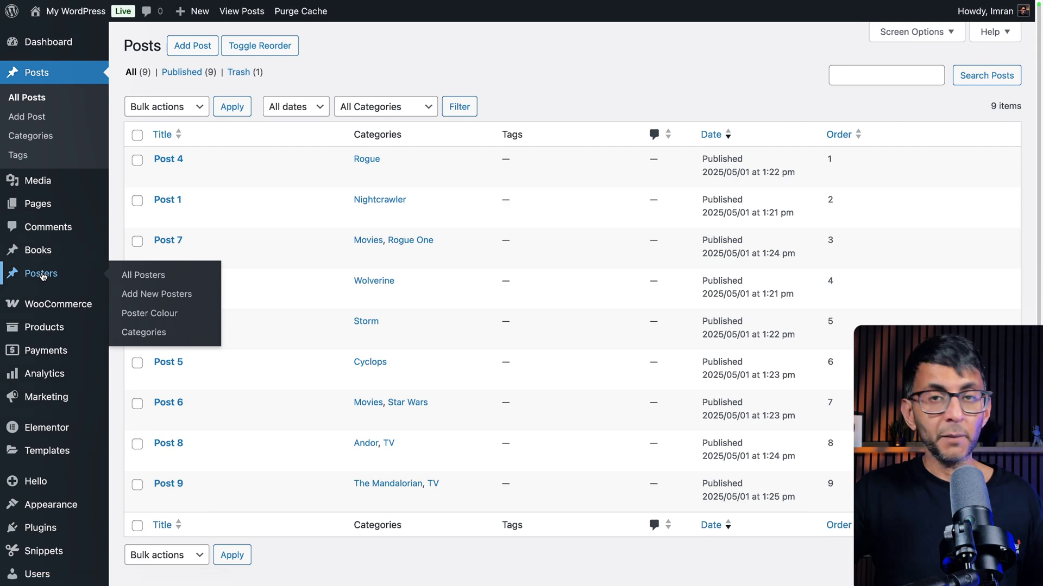
- In All Posters, move Poster 5 to second place under Poster 1 and save the order
{"action": "left_click", "coordinate": [44, 274]}
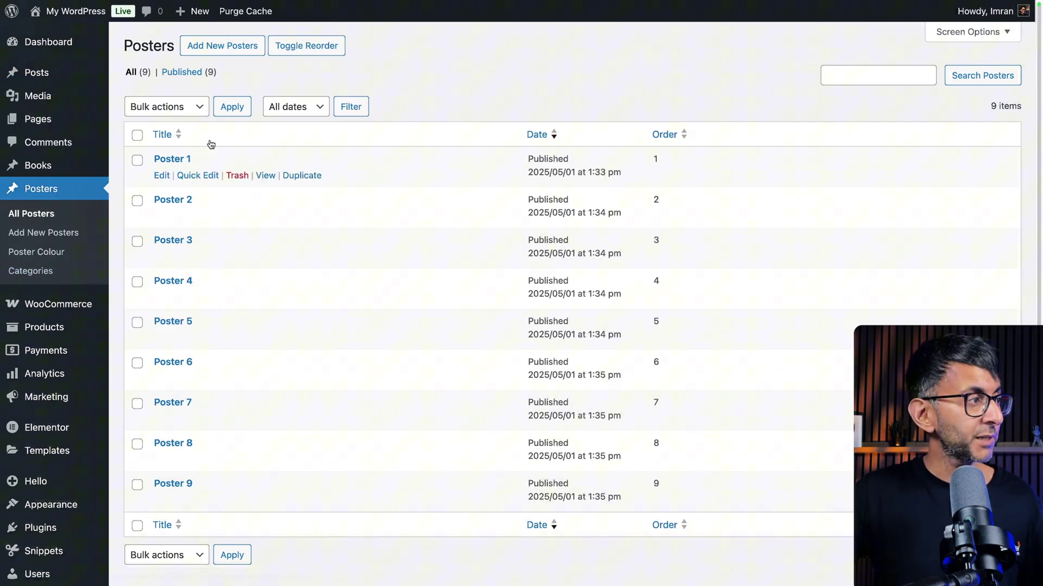
{"action": "left_click", "coordinate": [308, 52]}
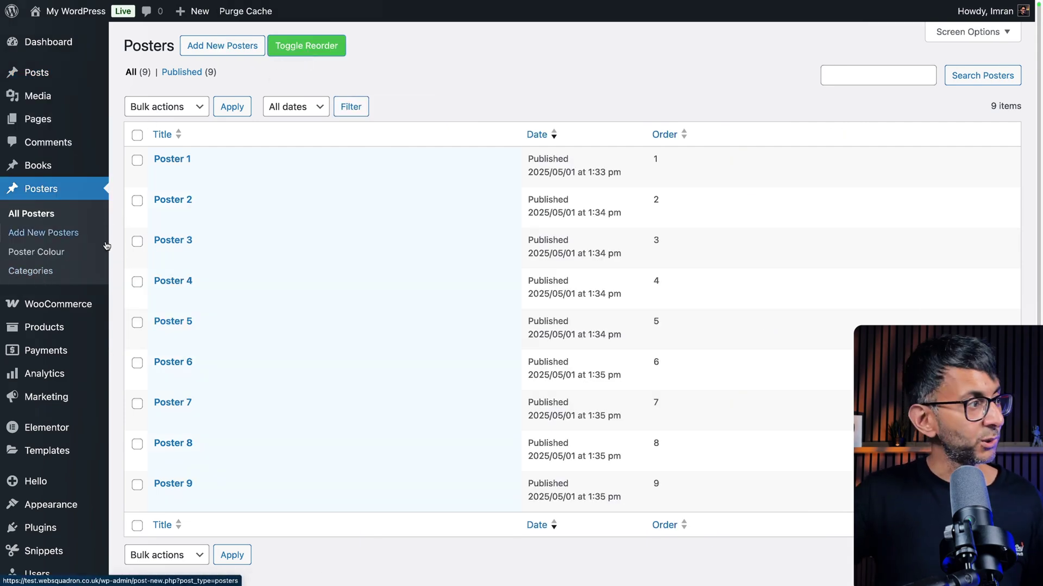
{"action": "left_click_drag", "start_coordinate": [151, 328], "coordinate": [153, 199]}
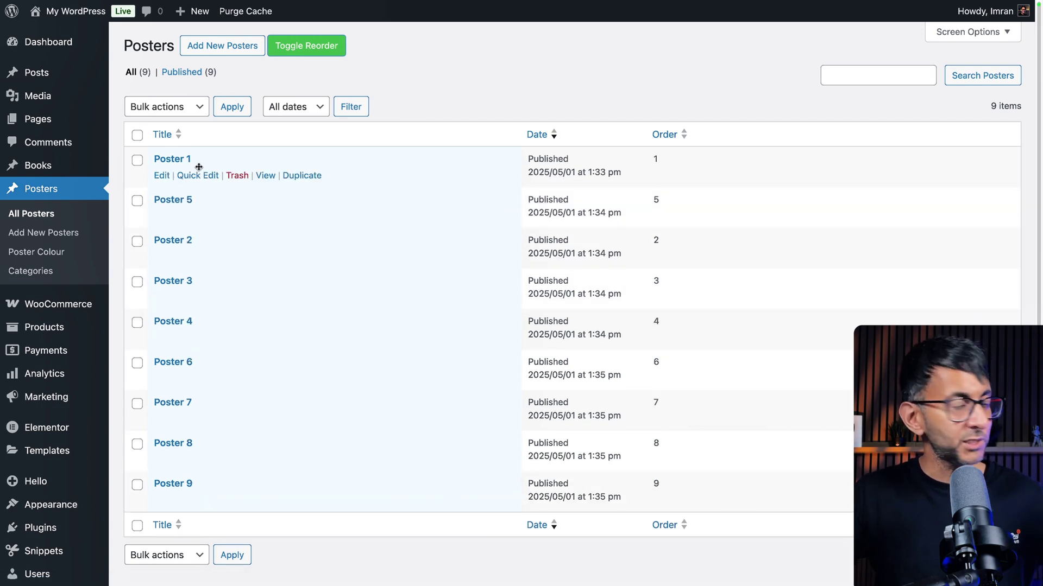
{"action": "left_click", "coordinate": [336, 53]}
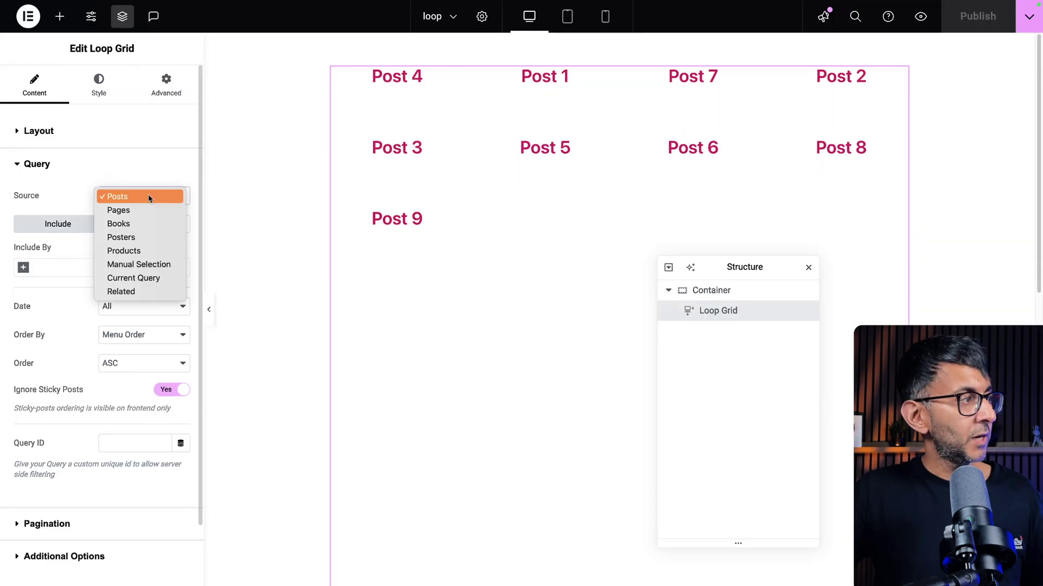
{"action": "left_click", "coordinate": [149, 238]}
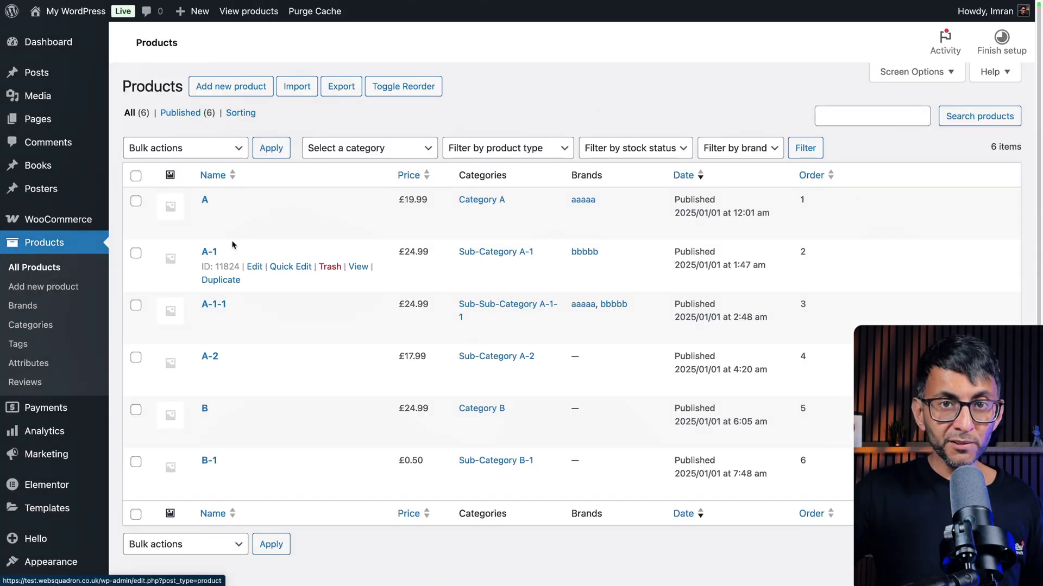
- Drag product B up below A in reorder mode and save, making B second
{"action": "left_click", "coordinate": [415, 96]}
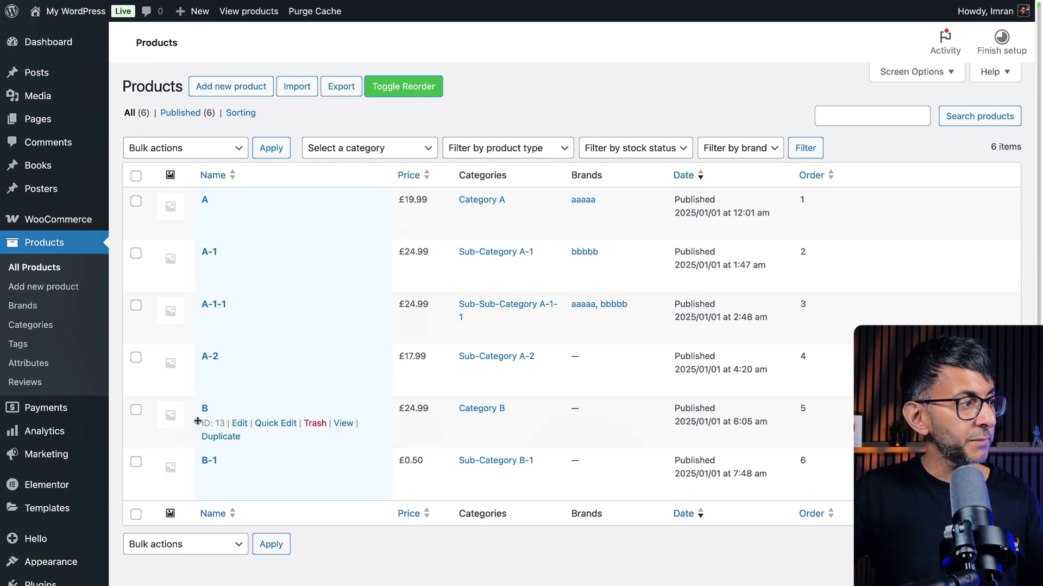
{"action": "left_click_drag", "start_coordinate": [198, 421], "coordinate": [265, 232]}
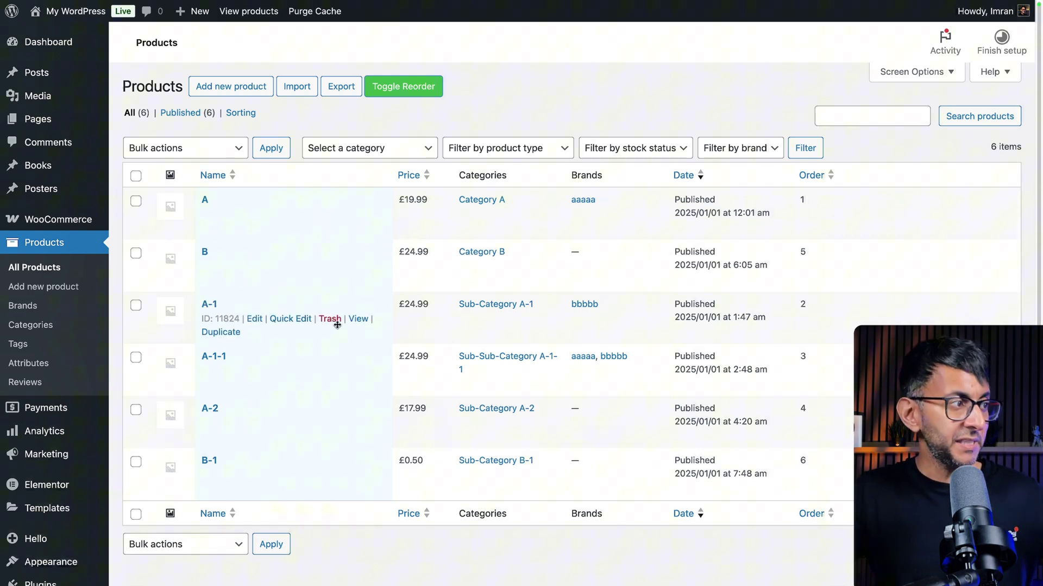
{"action": "left_click", "coordinate": [395, 96]}
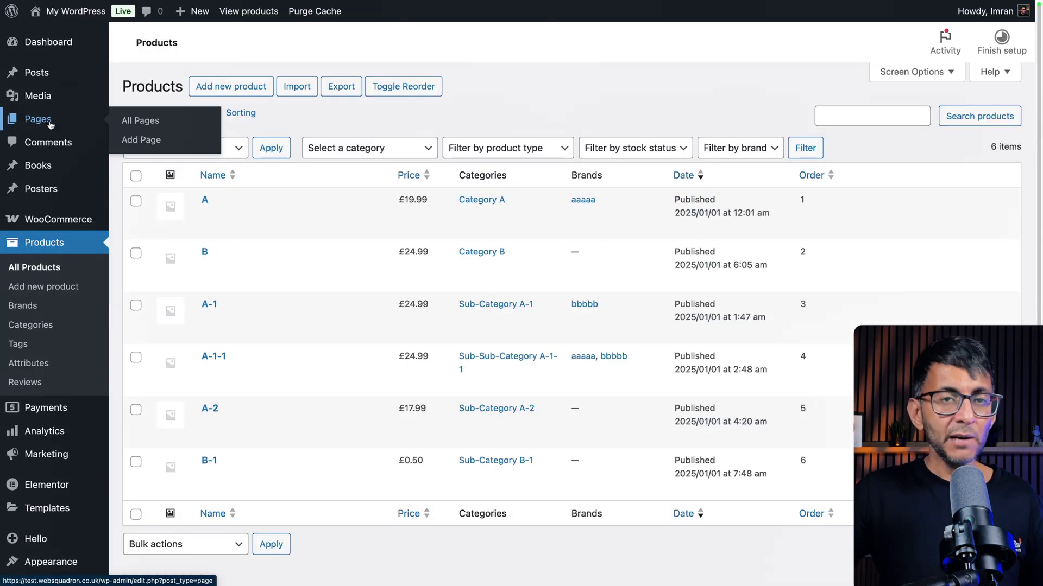
- Go to the WordPress Pages list
{"action": "left_click", "coordinate": [50, 125]}
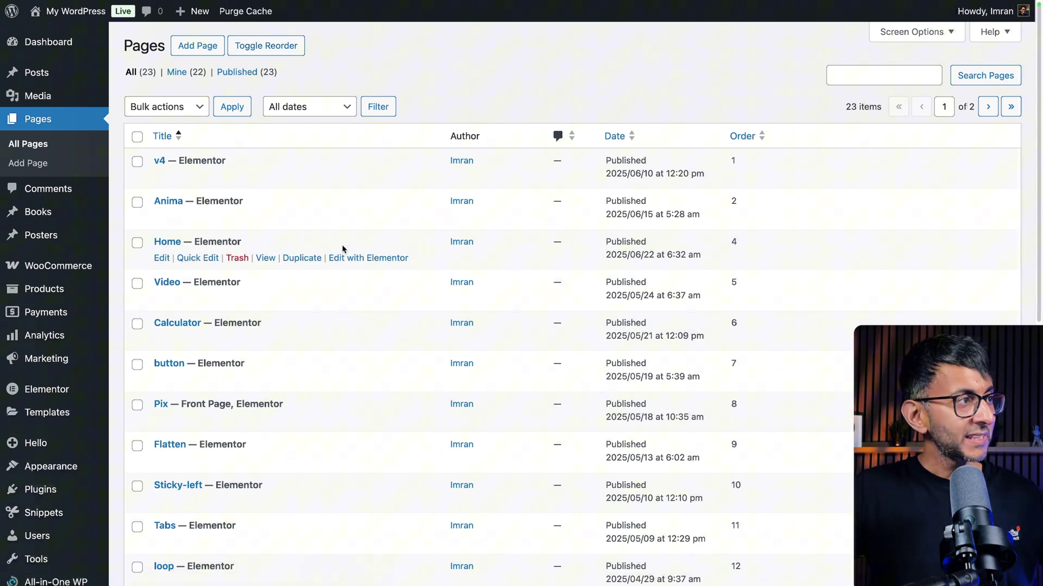
- In reorder mode, drag the Pix page above v4 and save, making Pix Order 1
{"action": "scroll", "coordinate": [304, 326], "scroll_direction": "down", "scroll_amount": 1}
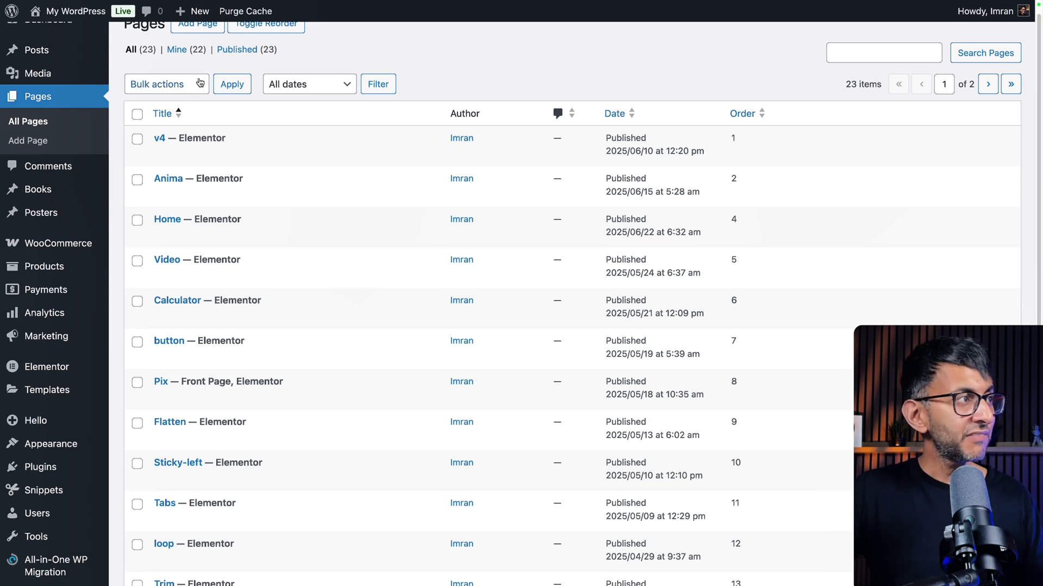
{"action": "scroll", "coordinate": [325, 60], "scroll_direction": "up", "scroll_amount": 1}
{"action": "left_click", "coordinate": [265, 50]}
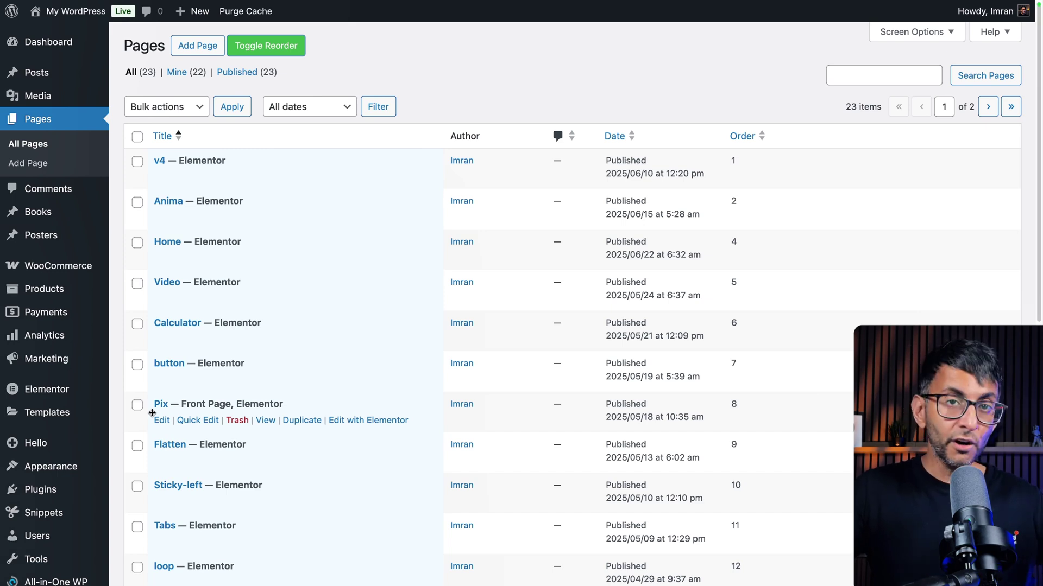
{"action": "left_click_drag", "start_coordinate": [152, 413], "coordinate": [318, 183]}
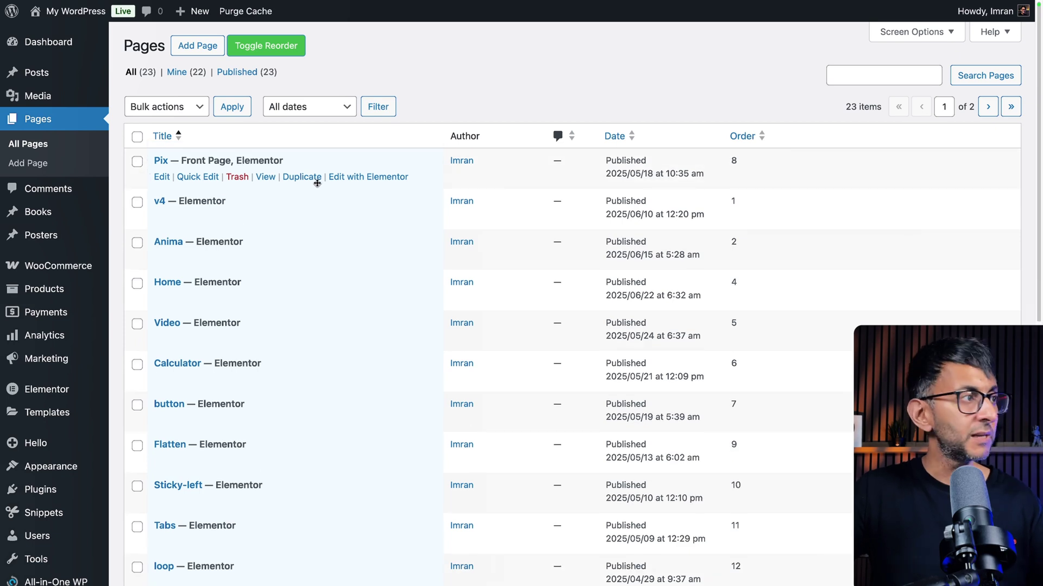
{"action": "left_click", "coordinate": [256, 49]}
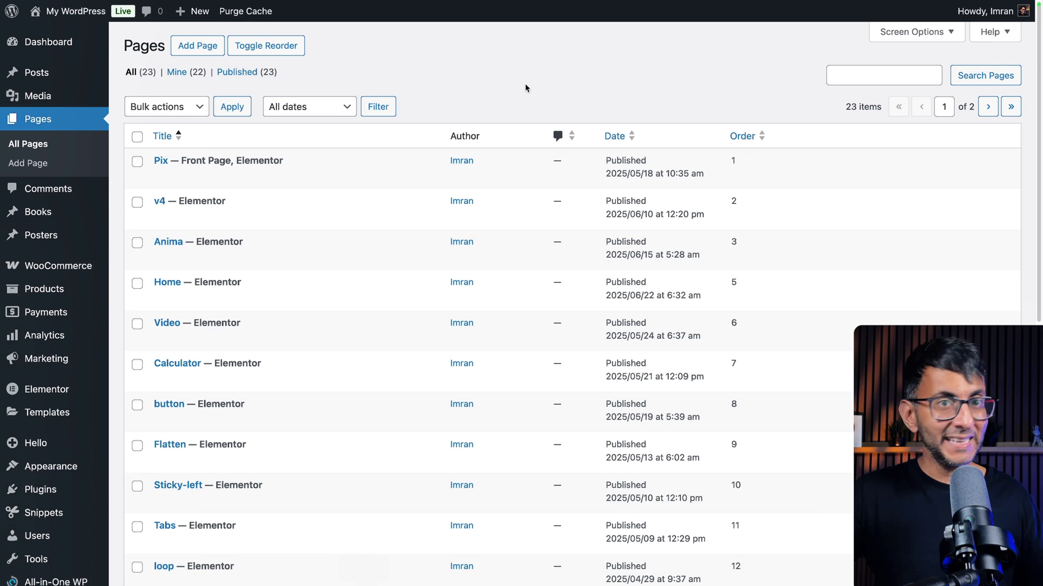
- Sort the Pages list by Order ascending so it runs Pix, v4, Anima, card-grow, Home
{"action": "mouse_move", "coordinate": [183, 173]}
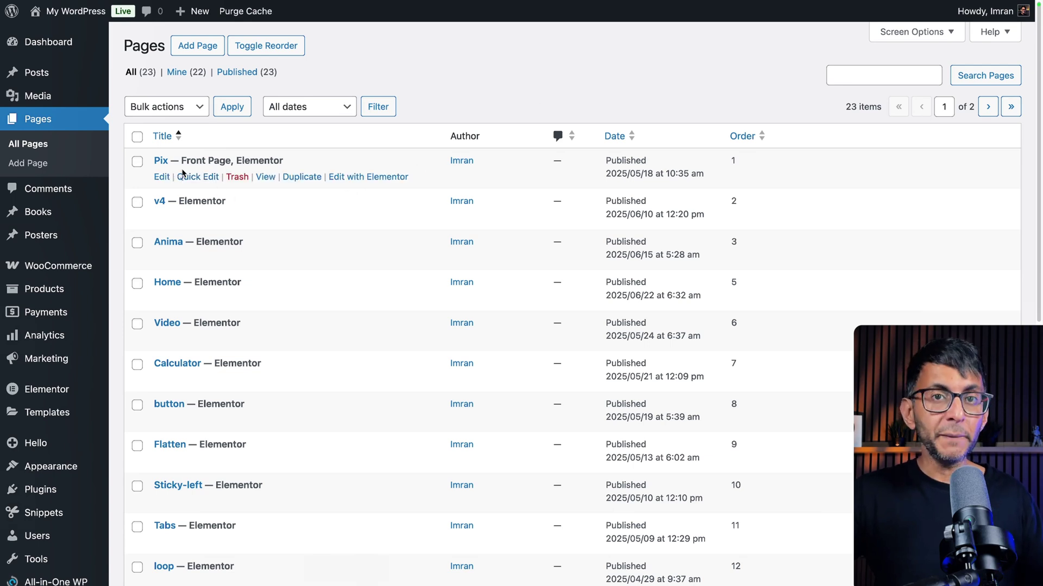
{"action": "left_click", "coordinate": [162, 137]}
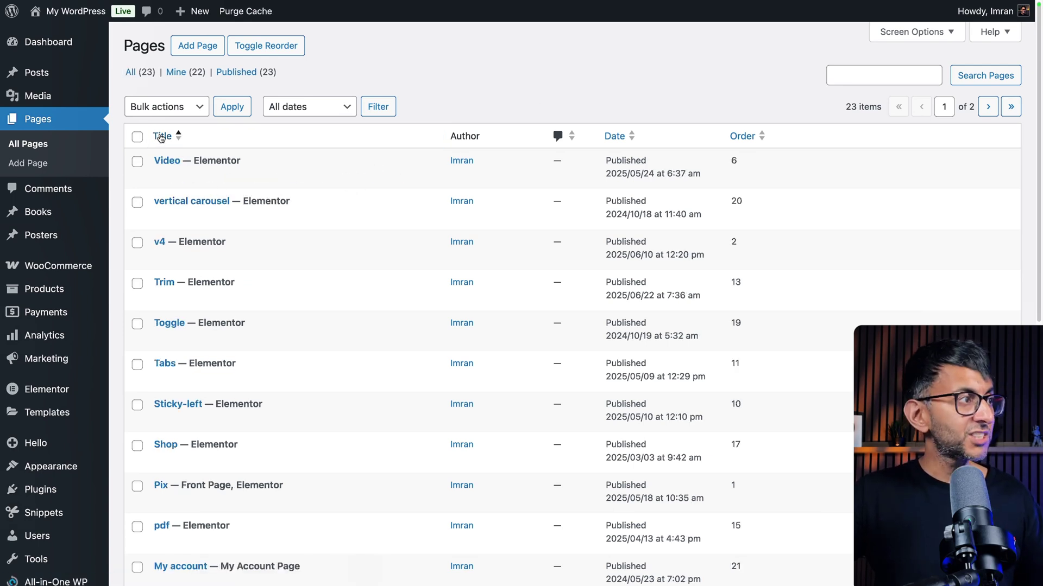
{"action": "left_click", "coordinate": [616, 136]}
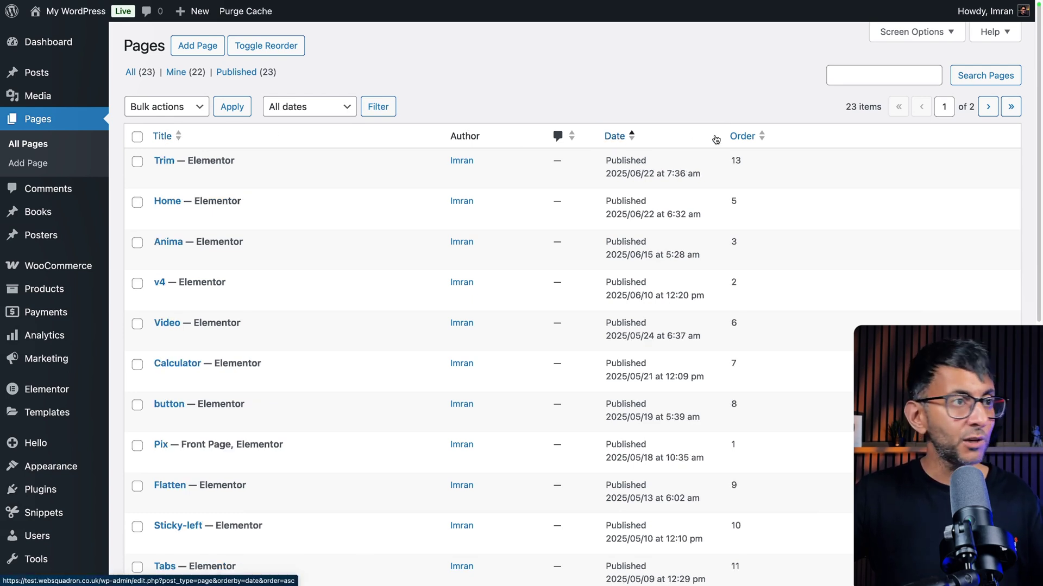
{"action": "left_click", "coordinate": [743, 137]}
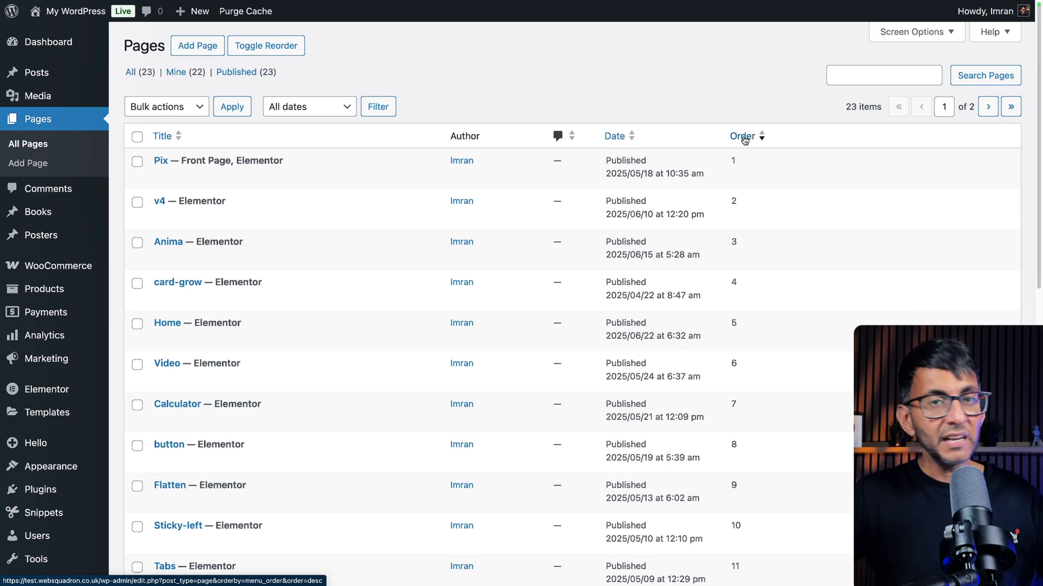